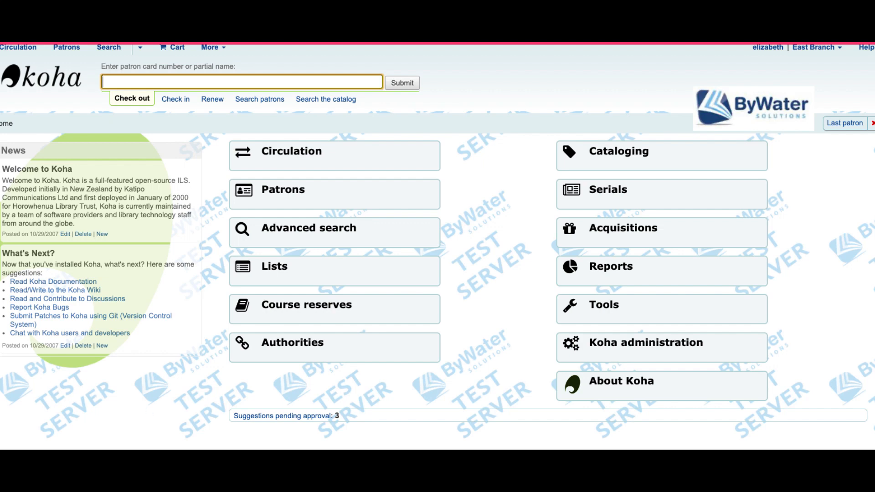
Step: From Koha administration, search the global system preferences for 'claimreturn'
{"action": "left_click", "coordinate": [589, 359]}
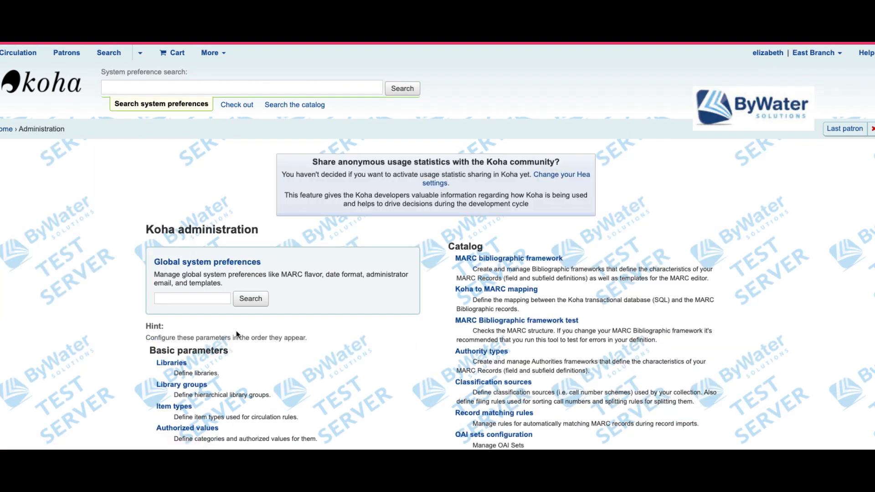
{"action": "left_click", "coordinate": [197, 297]}
{"action": "type", "text": "cal"}
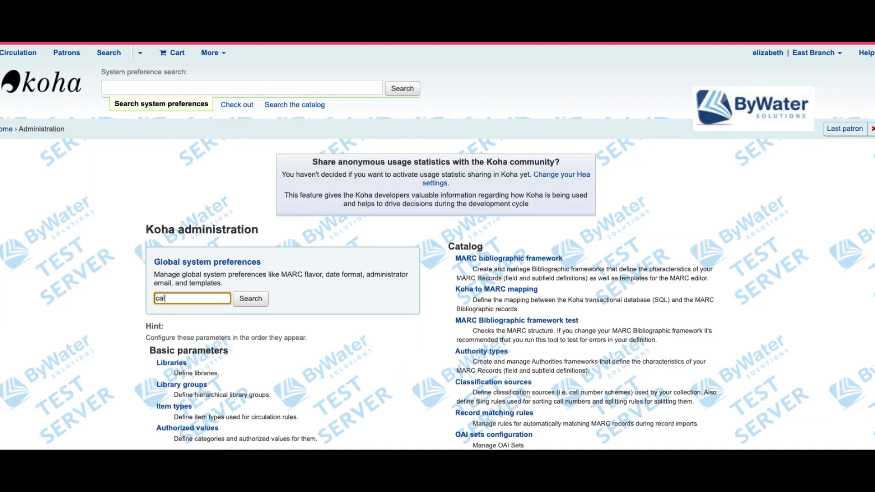
{"action": "type", "text": "i"}
{"action": "key", "text": "BackSpace"}
{"action": "key", "text": "BackSpace"}
{"action": "key", "text": "BackSpace"}
{"action": "type", "text": "laimreturn"}
{"action": "key", "text": "Return"}
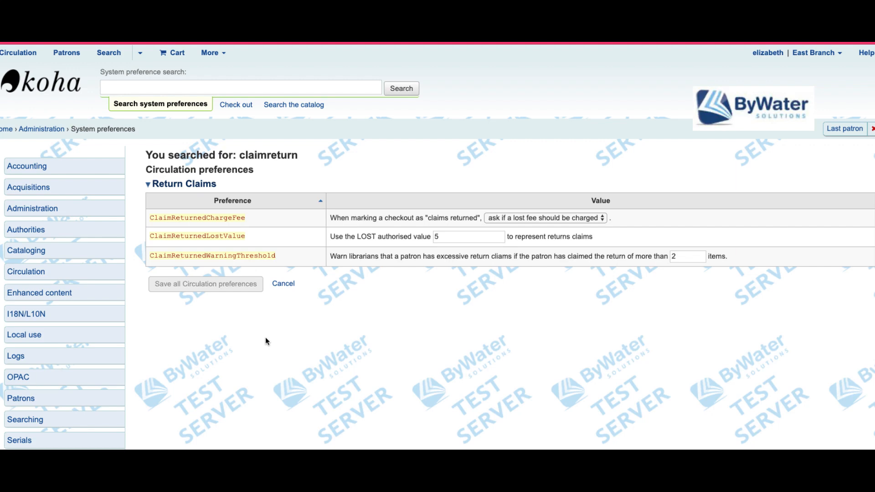
{"action": "left_click", "coordinate": [507, 221]}
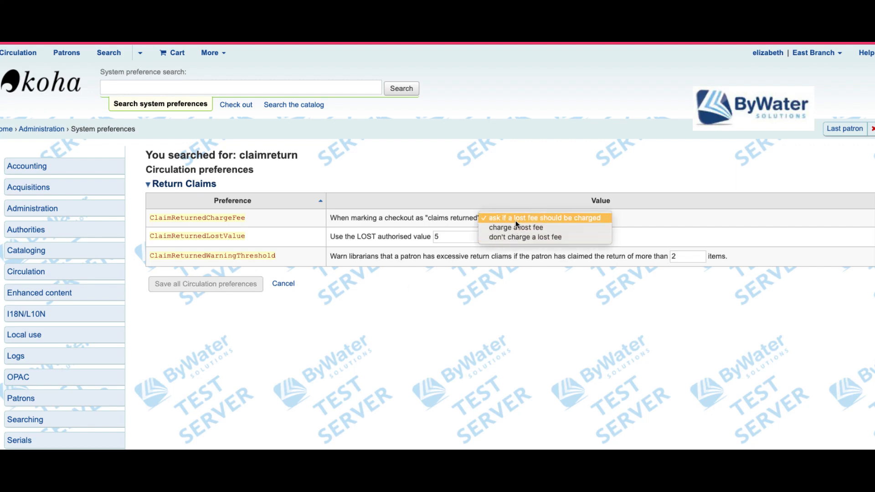
{"action": "left_click", "coordinate": [516, 220]}
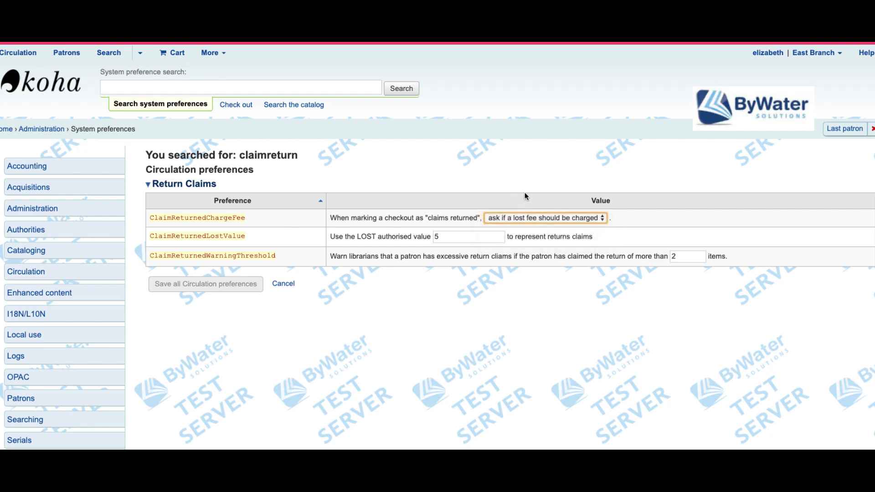
{"action": "left_click_drag", "start_coordinate": [148, 235], "coordinate": [248, 237]}
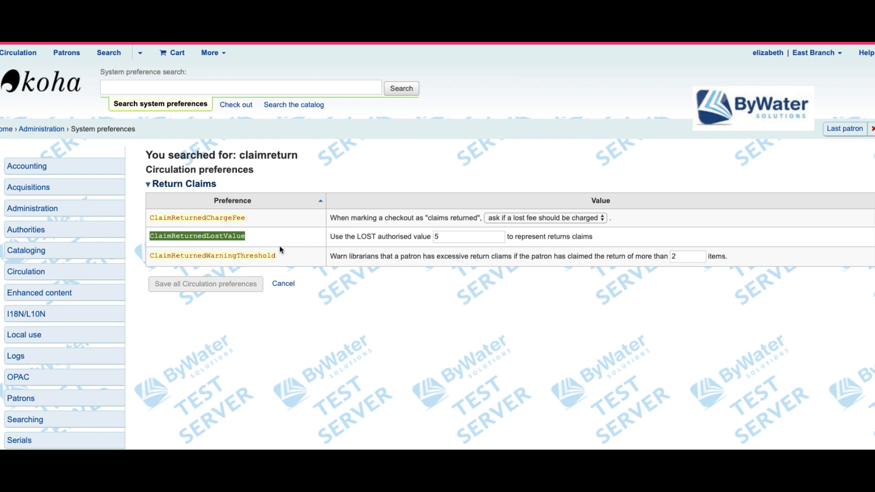
{"action": "left_click_drag", "start_coordinate": [356, 236], "coordinate": [382, 236]}
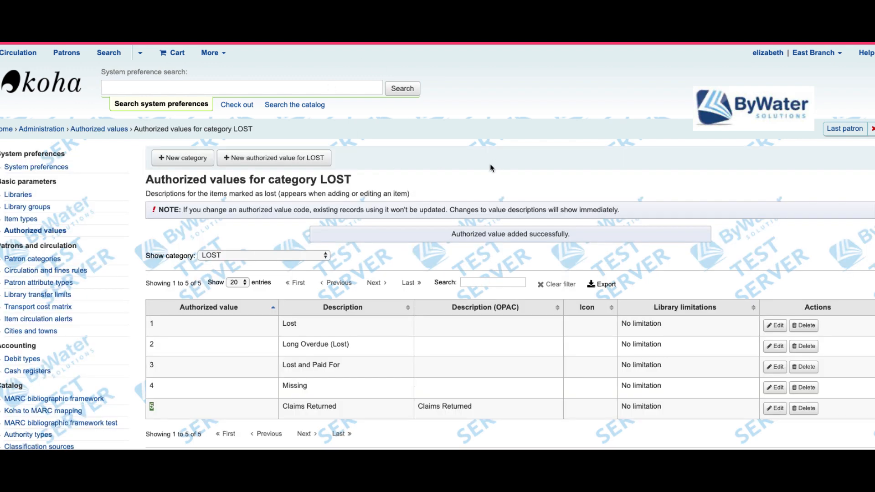
Step: Filter the authorized value categories for 'lost' and open the LOST category
{"action": "scroll", "coordinate": [319, 227], "scroll_direction": "down", "scroll_amount": 5}
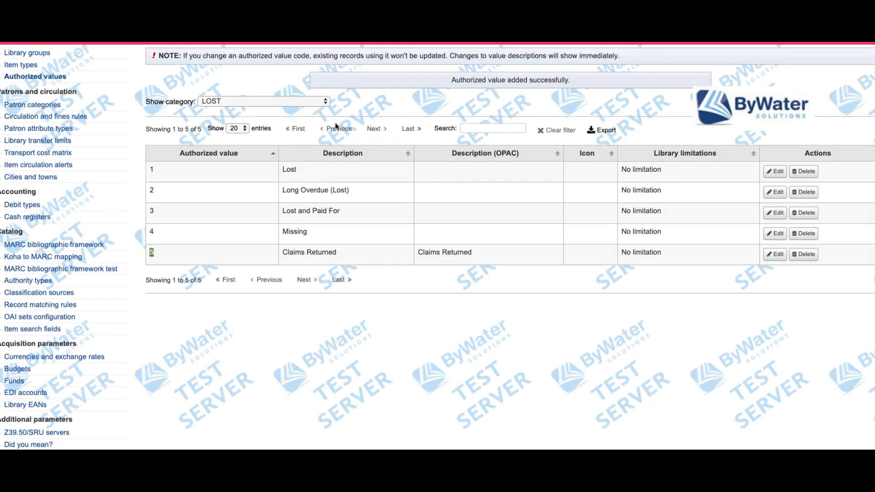
{"action": "scroll", "coordinate": [187, 132], "scroll_direction": "up", "scroll_amount": 1}
{"action": "scroll", "coordinate": [189, 134], "scroll_direction": "up", "scroll_amount": 4}
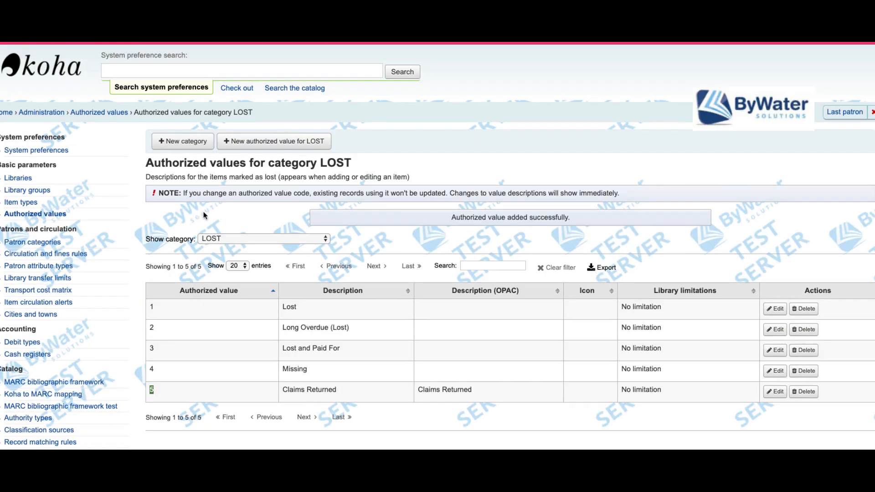
{"action": "left_click", "coordinate": [36, 214]}
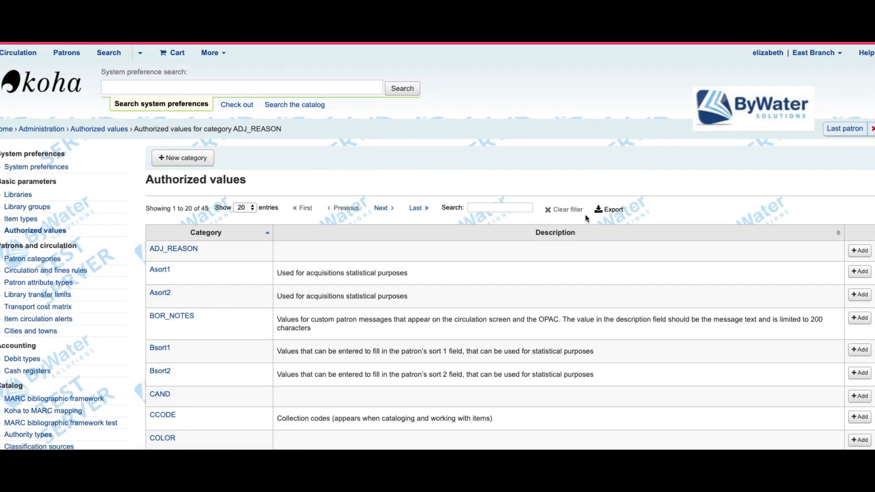
{"action": "left_click", "coordinate": [501, 207]}
{"action": "type", "text": "lost"}
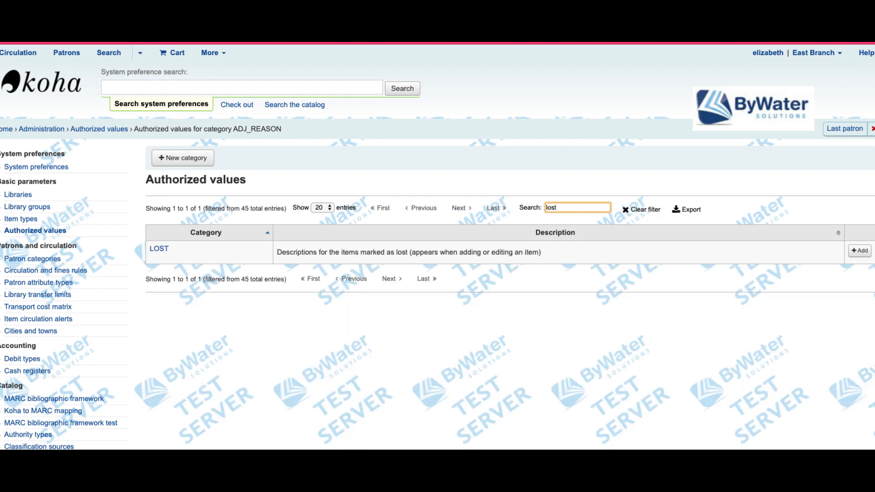
{"action": "left_click", "coordinate": [158, 254]}
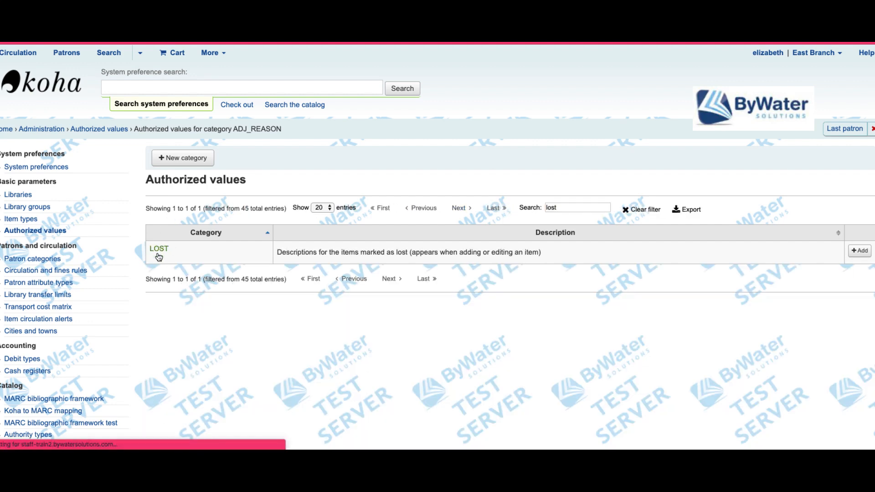
Step: Highlight LOST value 5 (Claims Returned), preview the new-value form, then go back
{"action": "scroll", "coordinate": [358, 348], "scroll_direction": "down", "scroll_amount": 2}
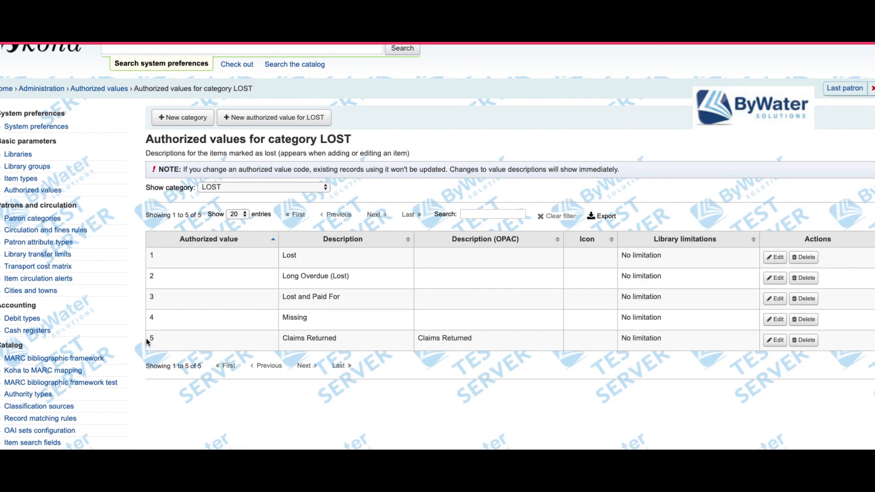
{"action": "left_click_drag", "start_coordinate": [147, 341], "coordinate": [228, 344]}
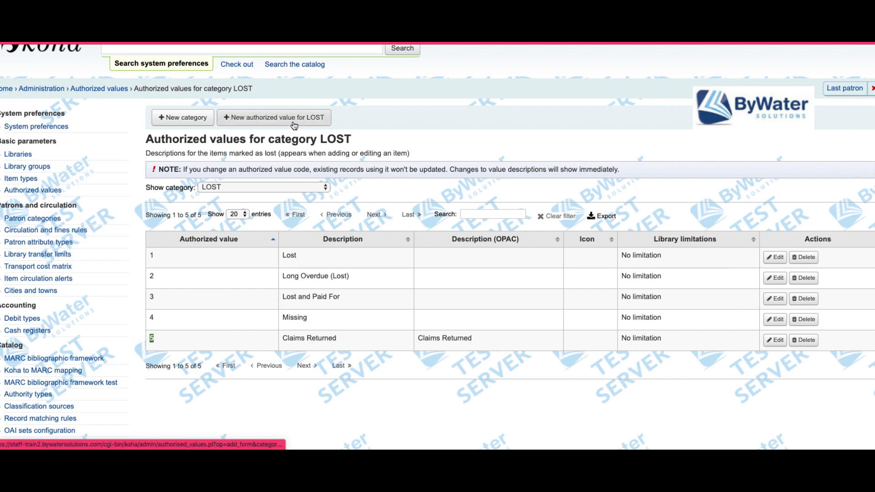
{"action": "left_click", "coordinate": [150, 346]}
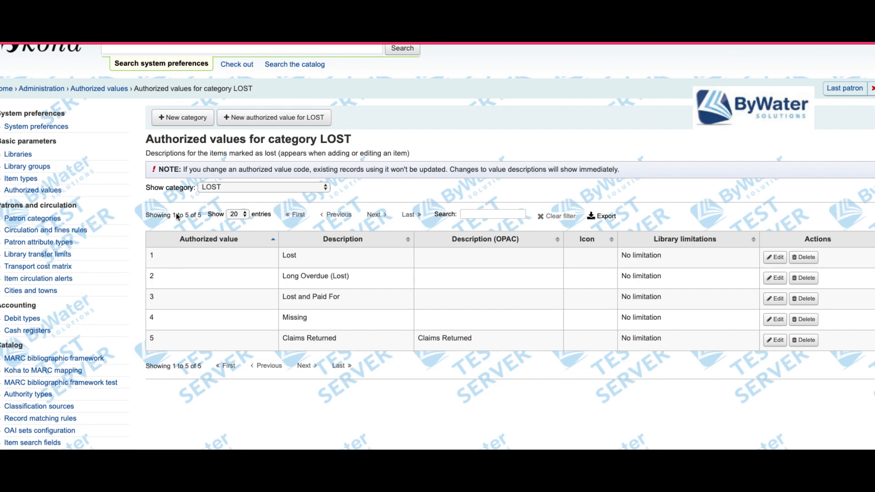
{"action": "left_click", "coordinate": [289, 119]}
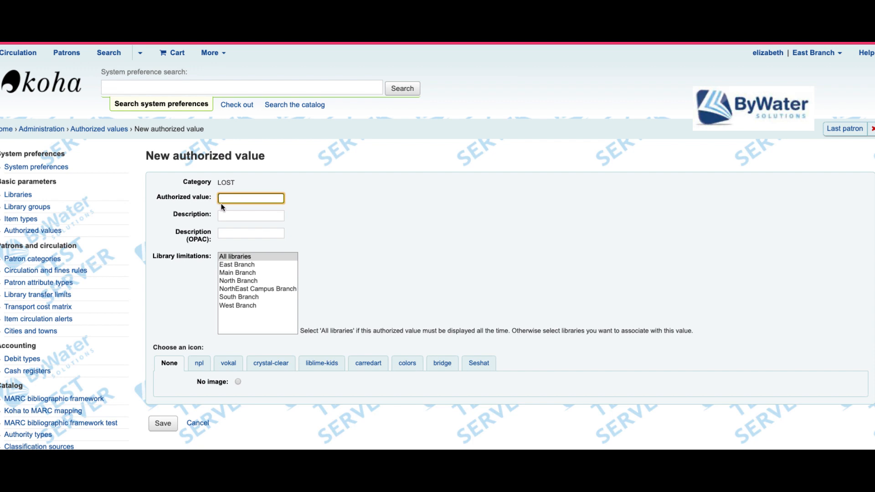
{"action": "scroll", "coordinate": [215, 65], "scroll_direction": "down", "scroll_amount": 2}
{"action": "key", "text": "alt+Left"}
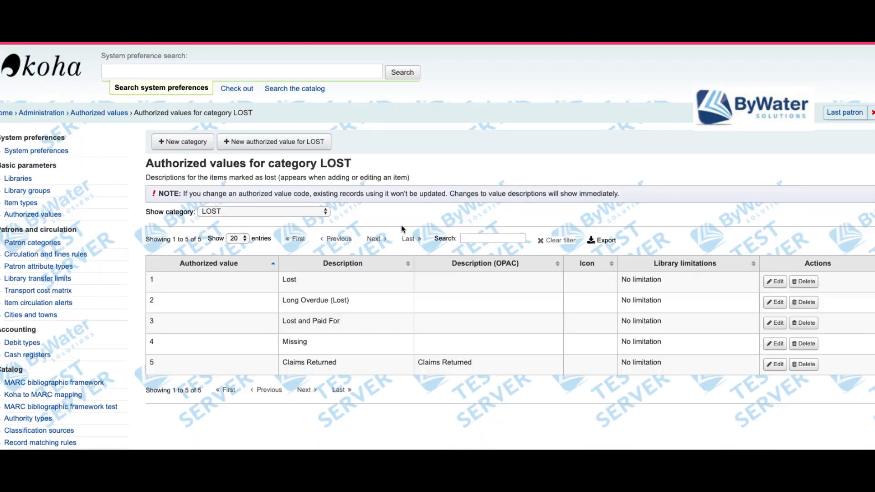
{"action": "double_click", "coordinate": [153, 363]}
Step: Highlight ClaimReturnedLostValue set to 5 and the warning threshold of 2, leaving both unchanged
{"action": "key", "text": "ctrl+Tab"}
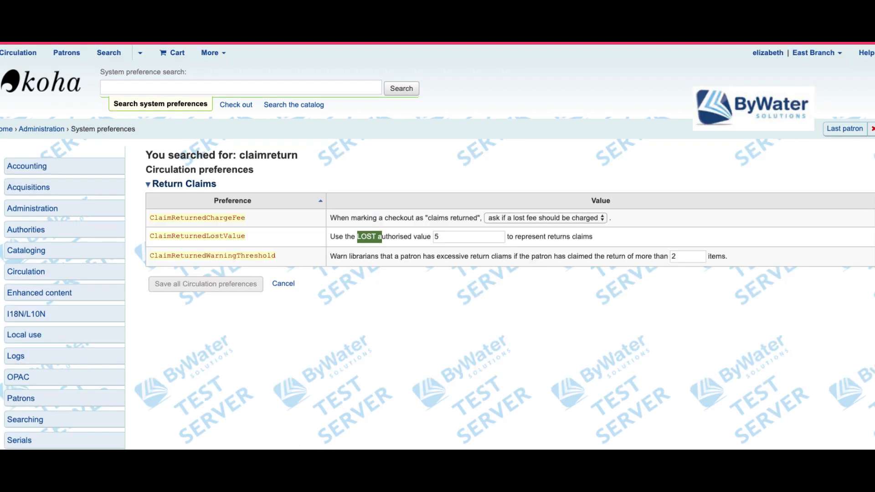
{"action": "left_click_drag", "start_coordinate": [443, 239], "coordinate": [392, 235]}
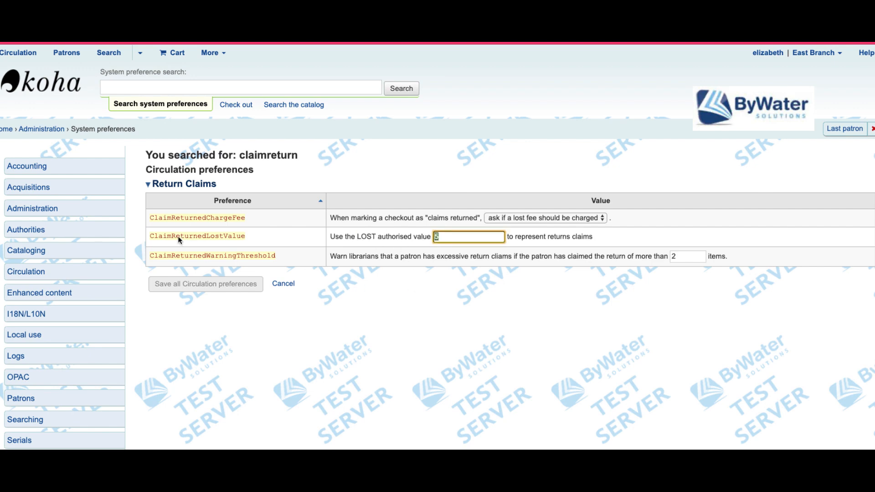
{"action": "left_click_drag", "start_coordinate": [150, 236], "coordinate": [256, 241]}
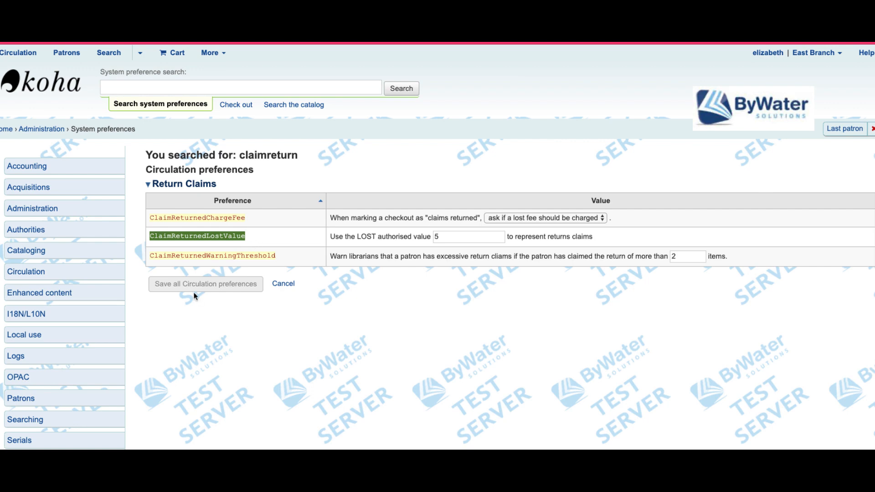
{"action": "left_click", "coordinate": [223, 267]}
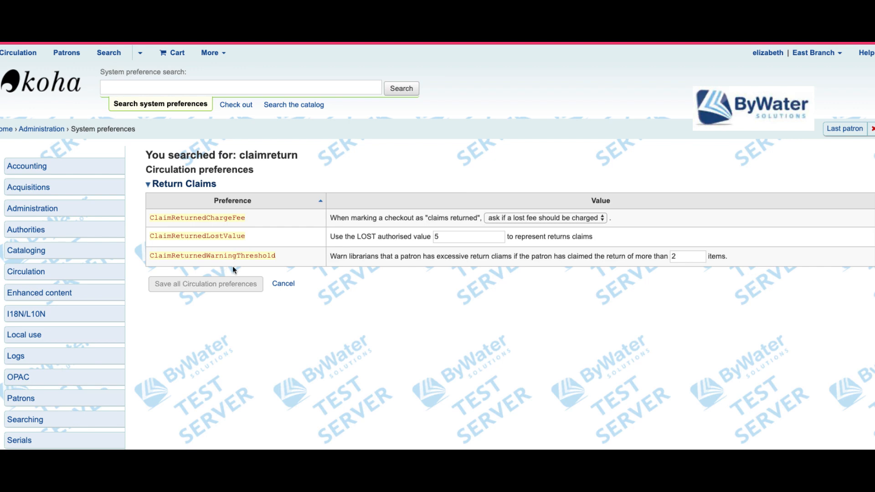
{"action": "left_click_drag", "start_coordinate": [673, 257], "coordinate": [680, 256]}
{"action": "left_click", "coordinate": [503, 343]}
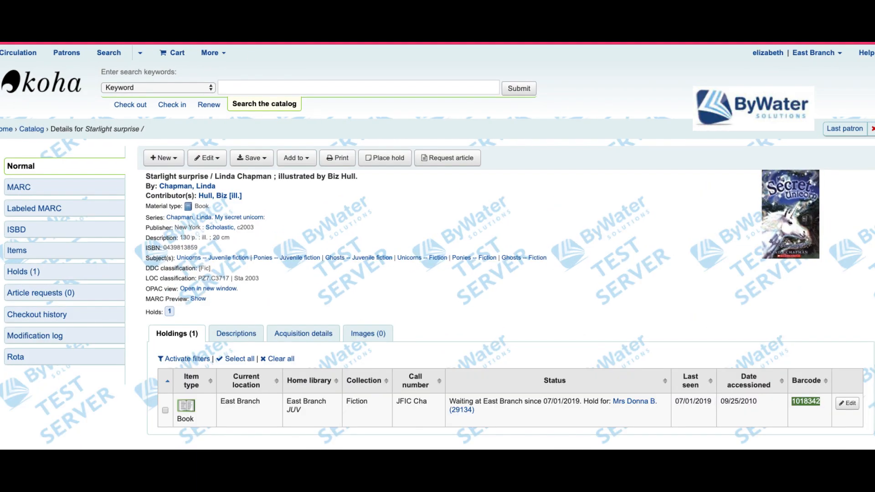
Step: Open the holding patron's checkouts and choose Claim returned on Starlight surprise
{"action": "left_click", "coordinate": [636, 401]}
{"action": "scroll", "coordinate": [453, 339], "scroll_direction": "down", "scroll_amount": 5}
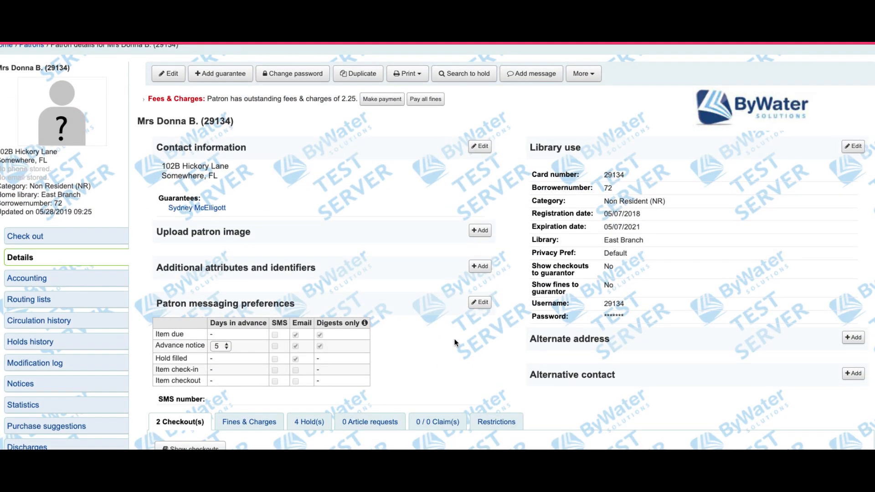
{"action": "left_click", "coordinate": [216, 368]}
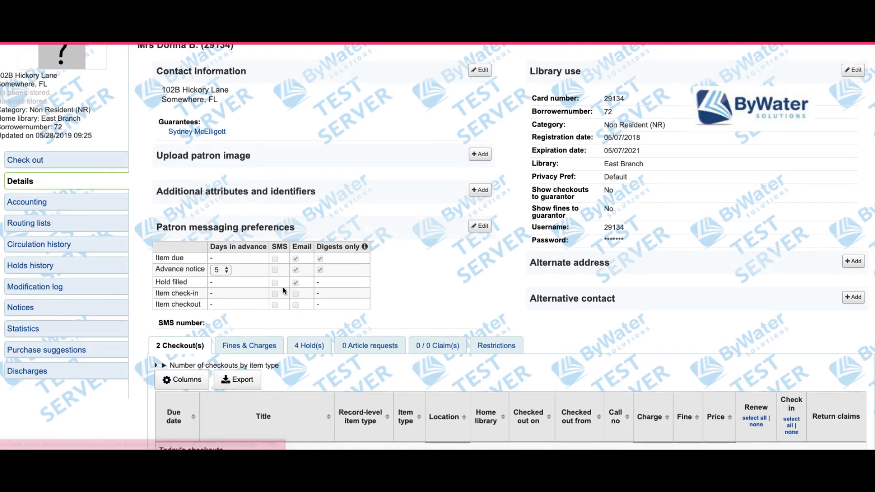
{"action": "scroll", "coordinate": [283, 286], "scroll_direction": "down", "scroll_amount": 4}
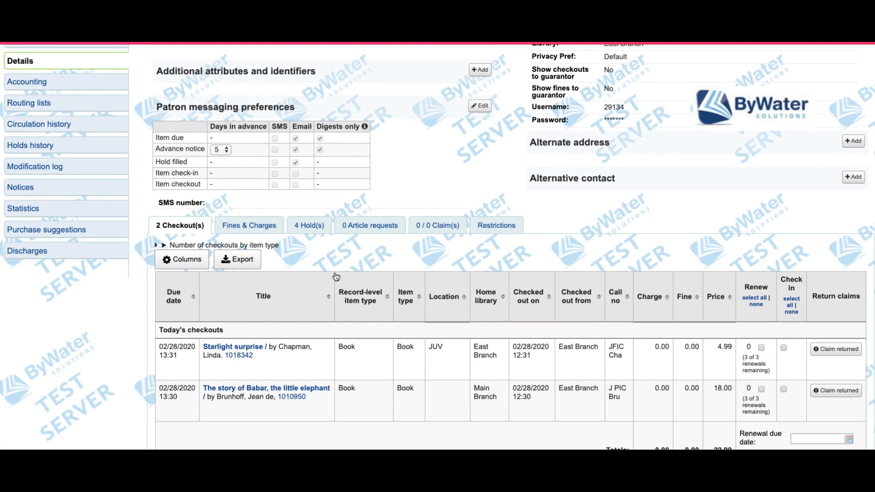
{"action": "scroll", "coordinate": [334, 277], "scroll_direction": "down", "scroll_amount": 1}
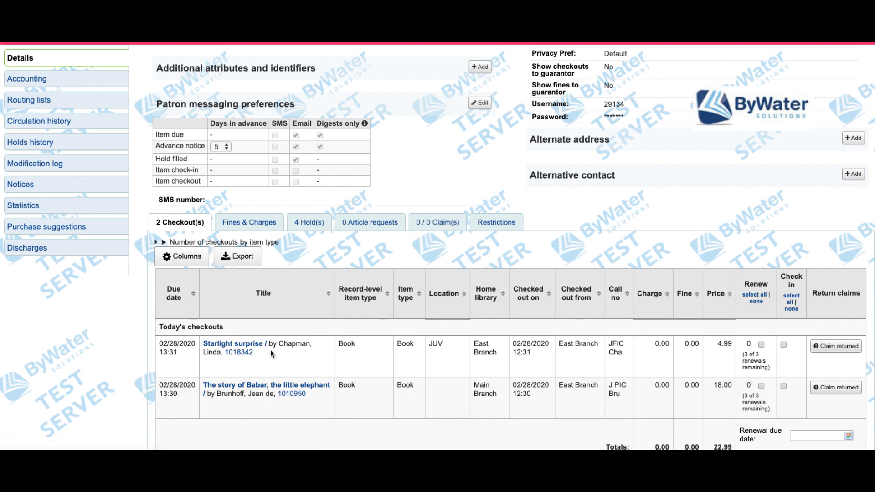
{"action": "left_click", "coordinate": [844, 349]}
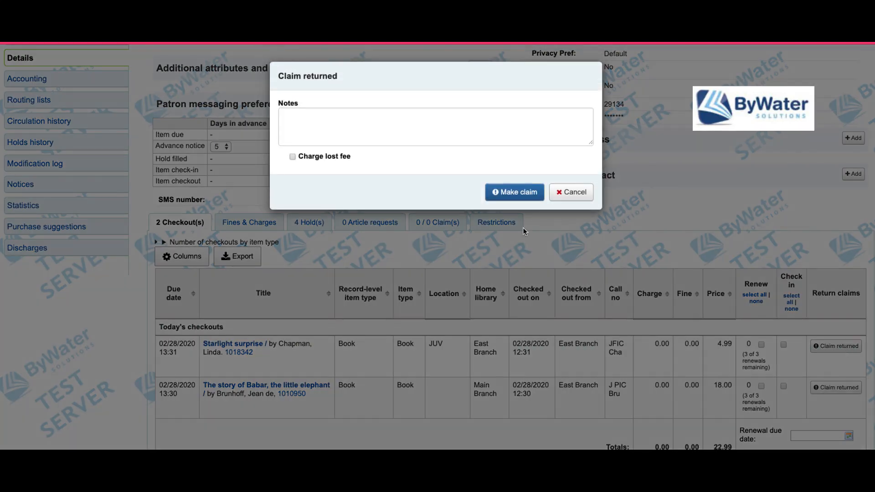
Step: Make the claim with note 'Put in the book drop on Sunday.' and no lost fee
{"action": "left_click", "coordinate": [431, 126]}
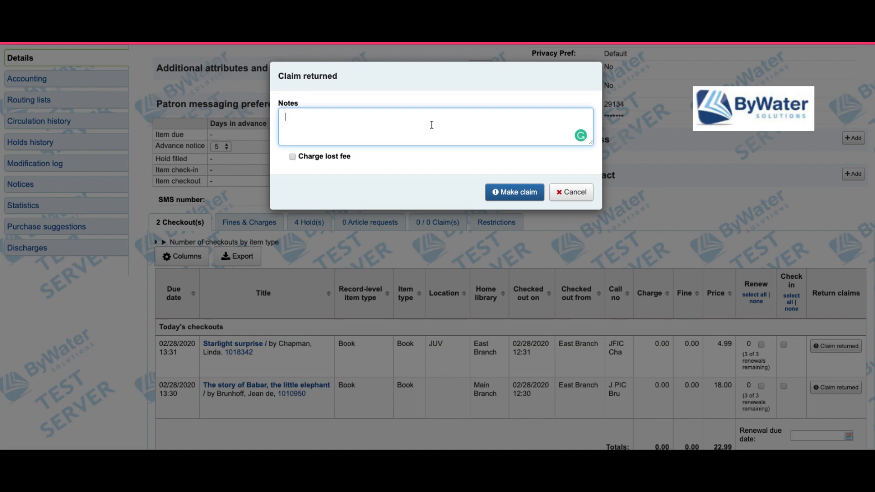
{"action": "type", "text": "Put in the book drop on Su"}
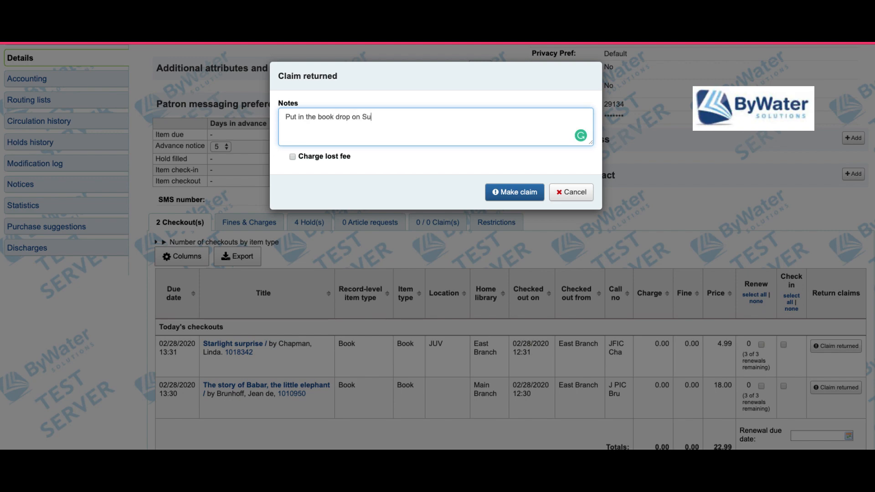
{"action": "type", "text": "nday."}
{"action": "left_click", "coordinate": [514, 194]}
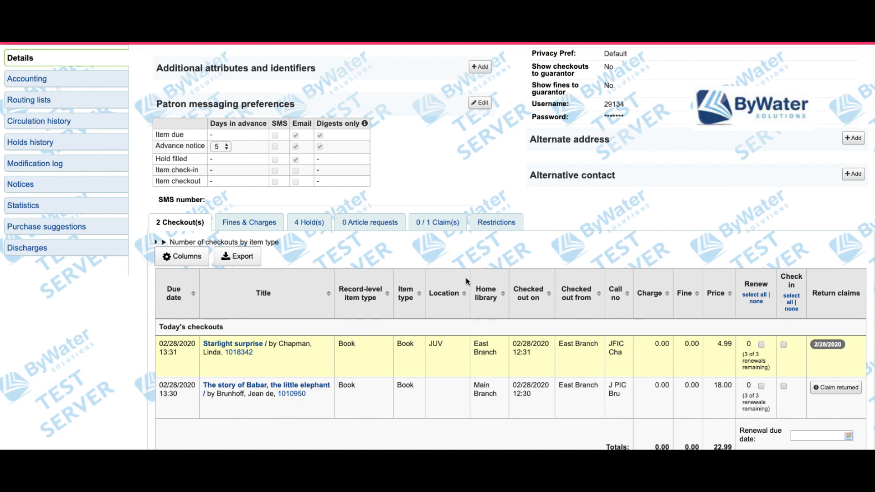
Step: Open the 0 / 1 Claim(s) tab and view the claim's Actions menu without choosing anything
{"action": "left_click", "coordinate": [434, 223]}
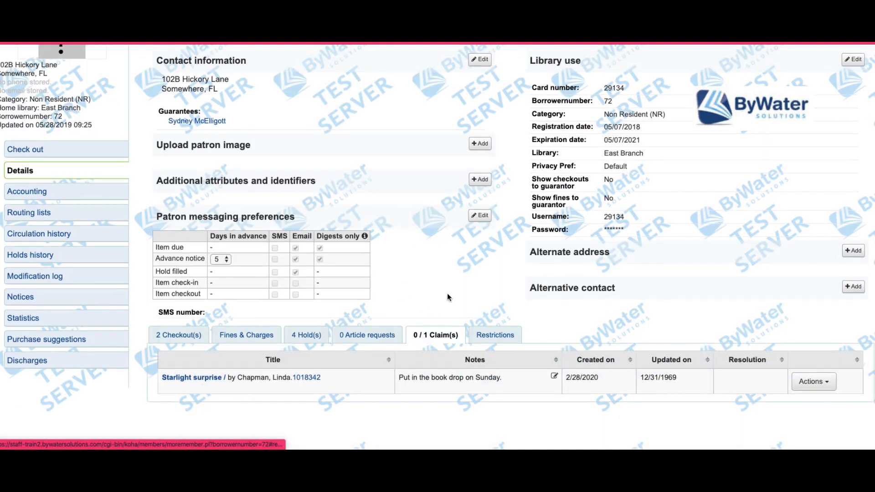
{"action": "left_click_drag", "start_coordinate": [412, 335], "coordinate": [420, 336]}
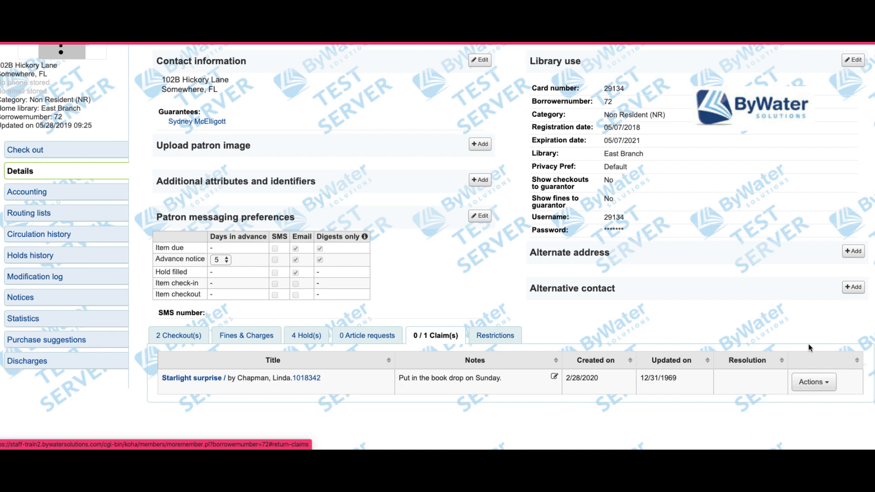
{"action": "left_click", "coordinate": [813, 383]}
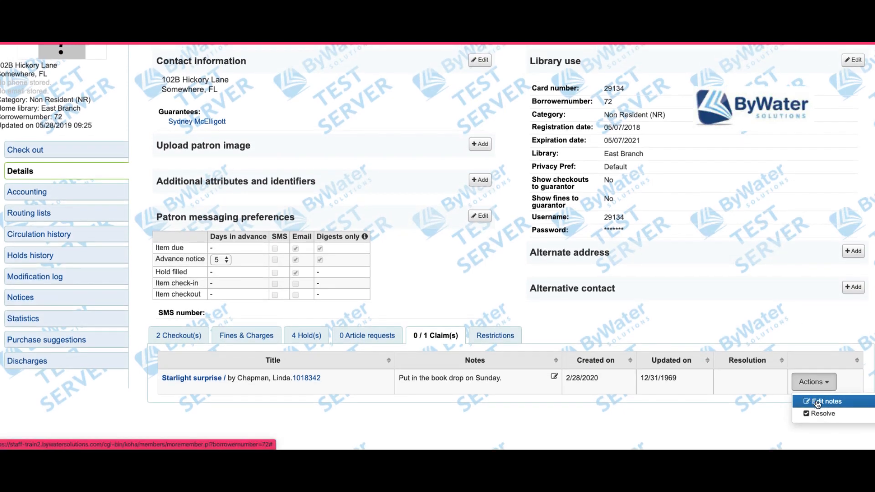
{"action": "left_click", "coordinate": [741, 424]}
{"action": "scroll", "coordinate": [739, 422], "scroll_direction": "up", "scroll_amount": 5}
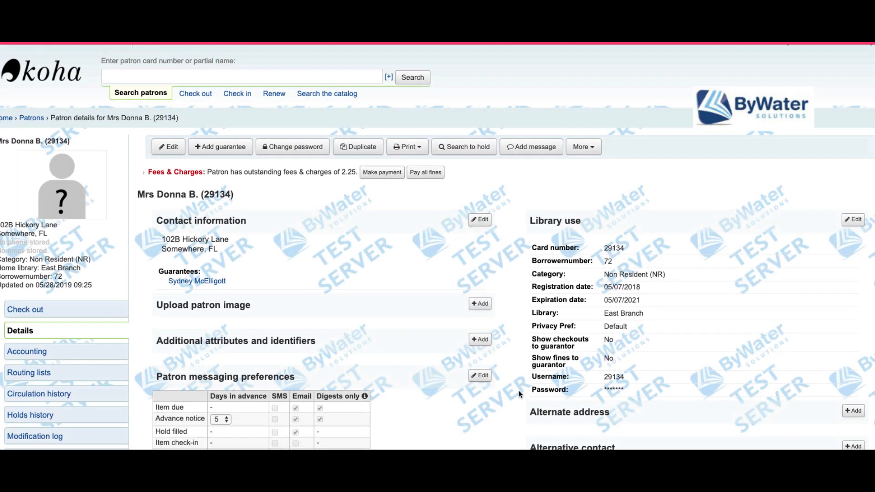
Step: Go to the patron's checkout screen and highlight the one-return-claim warning
{"action": "left_click", "coordinate": [63, 319]}
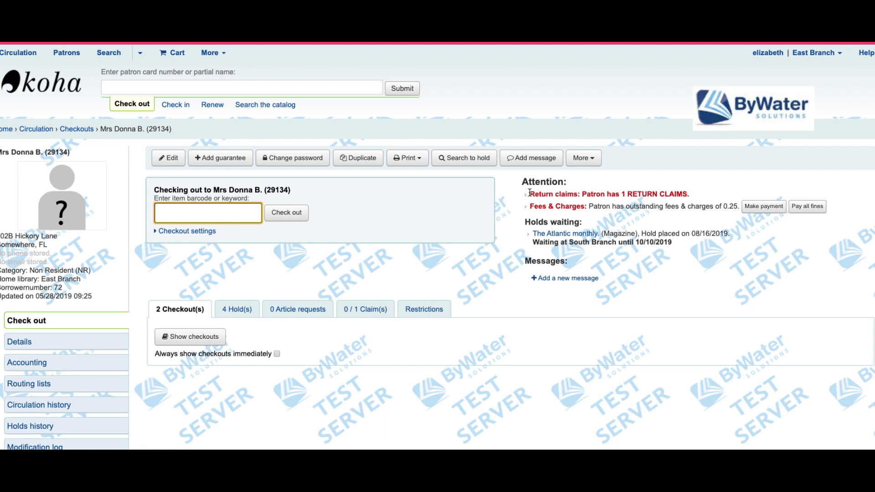
{"action": "left_click_drag", "start_coordinate": [529, 192], "coordinate": [688, 191]}
{"action": "left_click", "coordinate": [714, 183]}
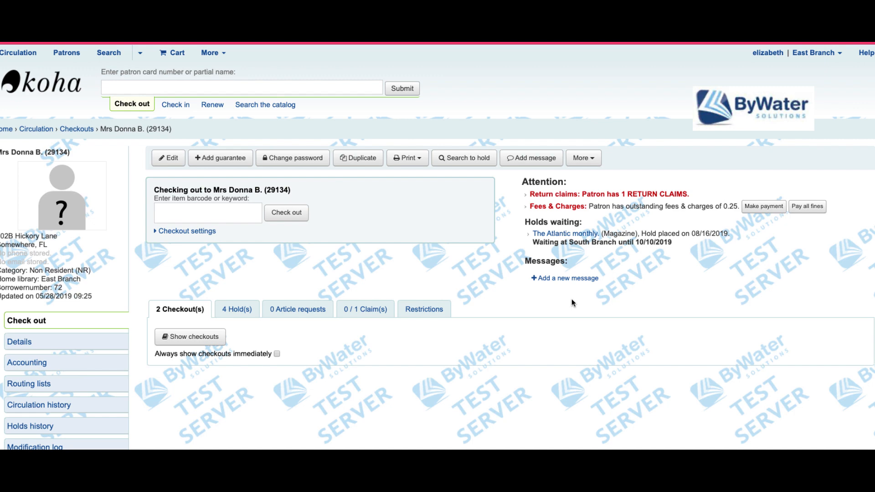
Step: View the claim's Actions menu on the Claim(s) tab, then return to Checkout(s)
{"action": "left_click", "coordinate": [375, 310]}
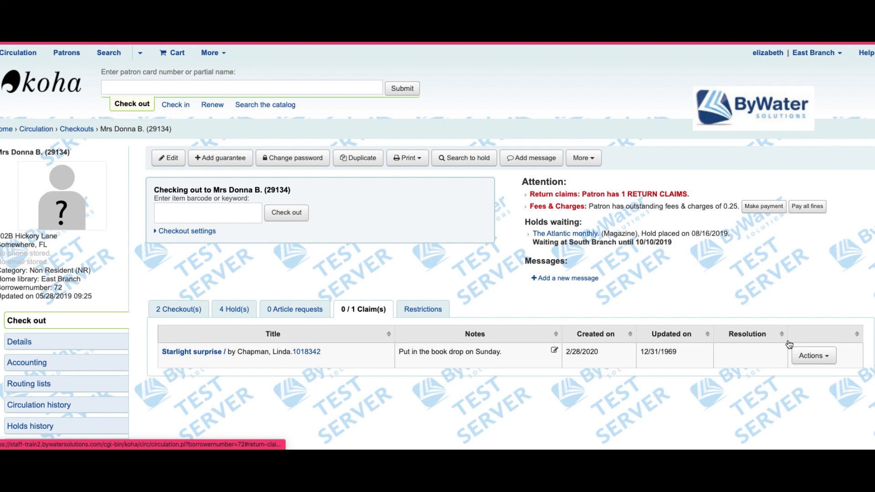
{"action": "left_click", "coordinate": [816, 360]}
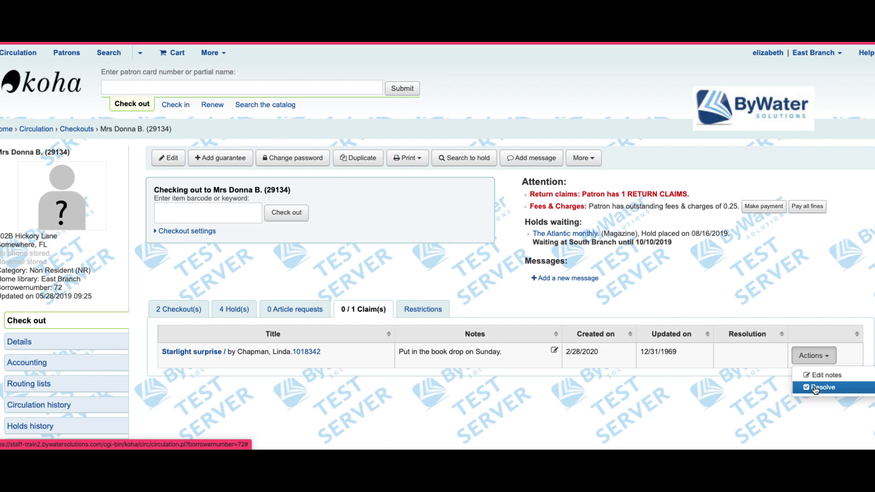
{"action": "left_click", "coordinate": [769, 273]}
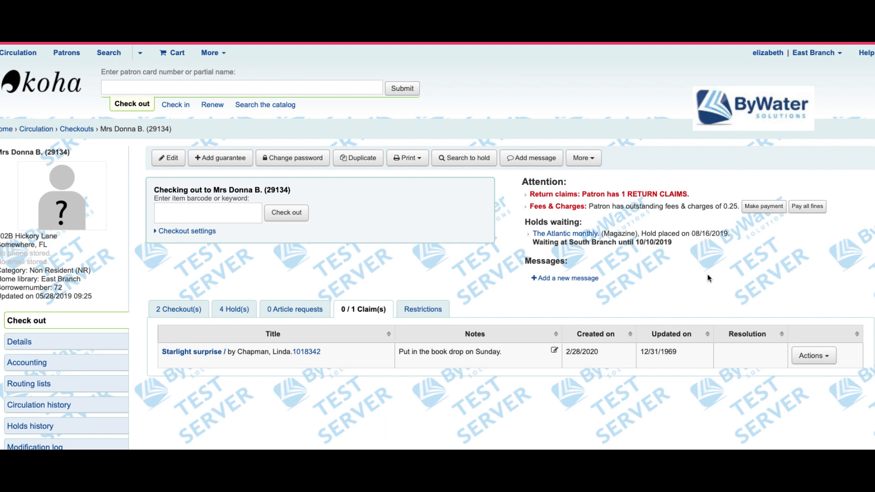
{"action": "left_click", "coordinate": [178, 309]}
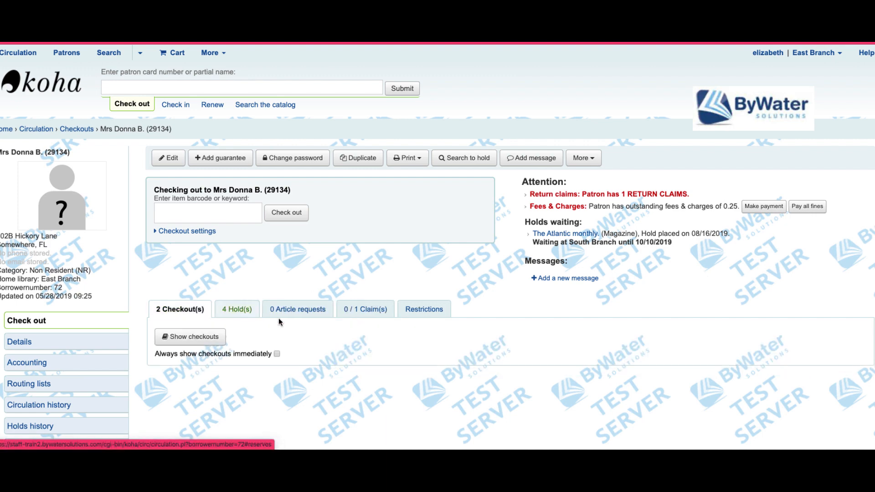
Step: Copy barcode 1018342 from the checkouts list and check it in from the header
{"action": "left_click", "coordinate": [189, 337]}
{"action": "scroll", "coordinate": [485, 298], "scroll_direction": "down", "scroll_amount": 3}
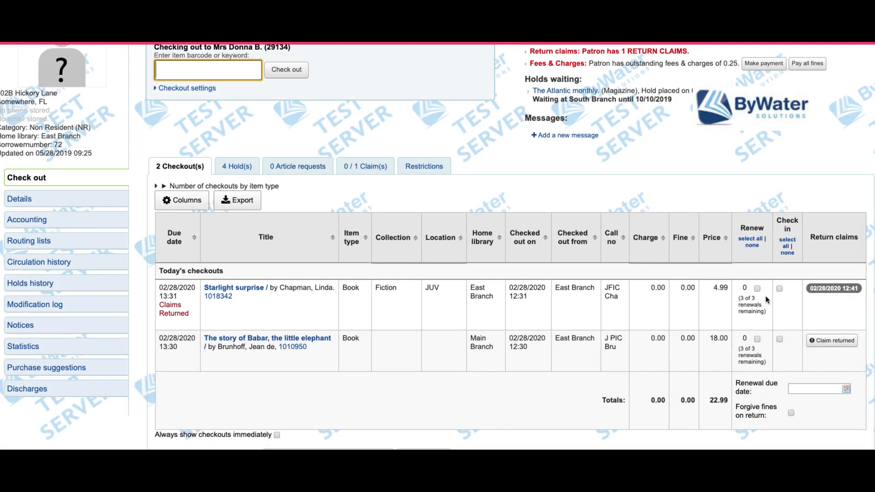
{"action": "left_click_drag", "start_coordinate": [233, 296], "coordinate": [205, 297]}
{"action": "key", "text": "ctrl+c"}
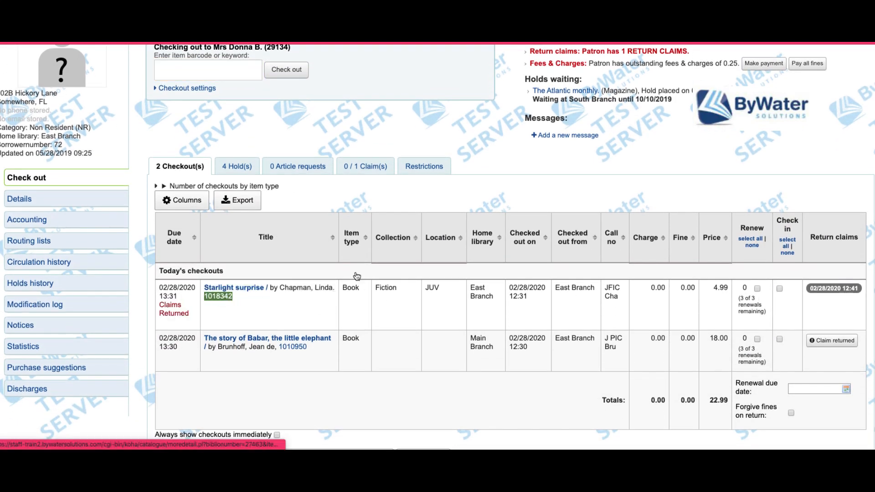
{"action": "scroll", "coordinate": [207, 310], "scroll_direction": "up", "scroll_amount": 3}
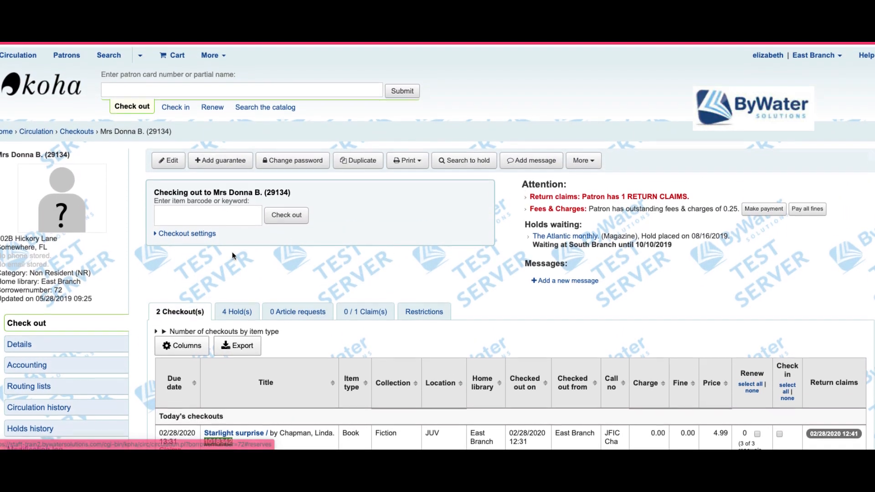
{"action": "left_click", "coordinate": [168, 106]}
{"action": "key", "text": "ctrl+v"}
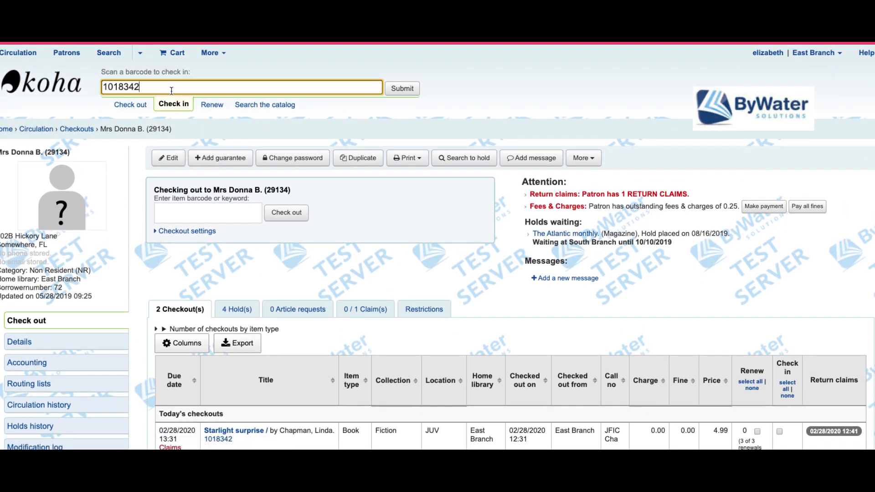
{"action": "key", "text": "Return"}
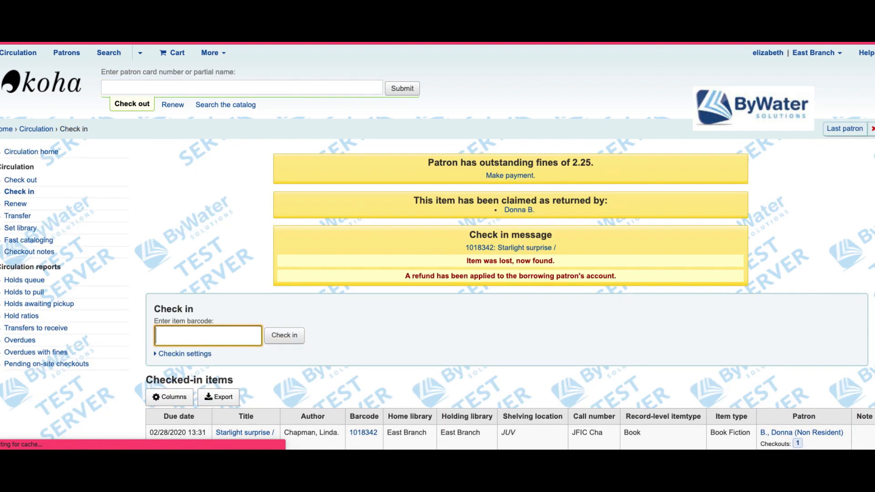
Step: Back on the patron's account, compare the open claim with the single remaining checkout
{"action": "left_click", "coordinate": [520, 210]}
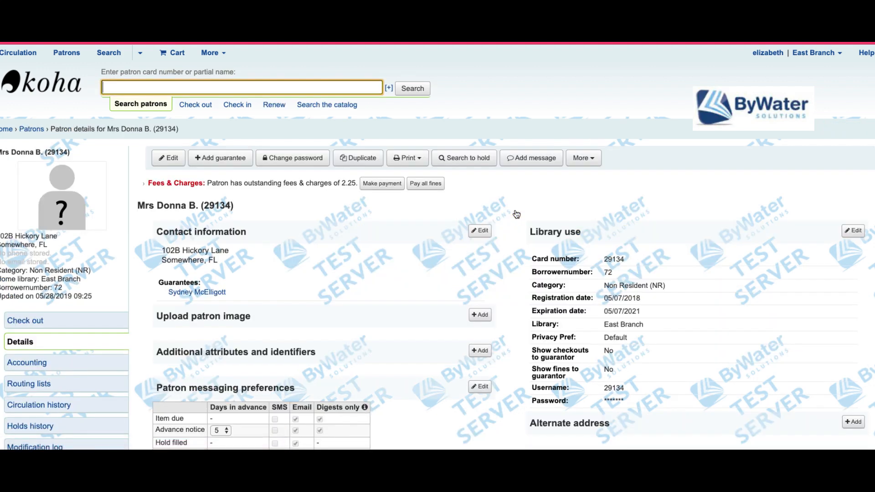
{"action": "scroll", "coordinate": [350, 290], "scroll_direction": "down", "scroll_amount": 4}
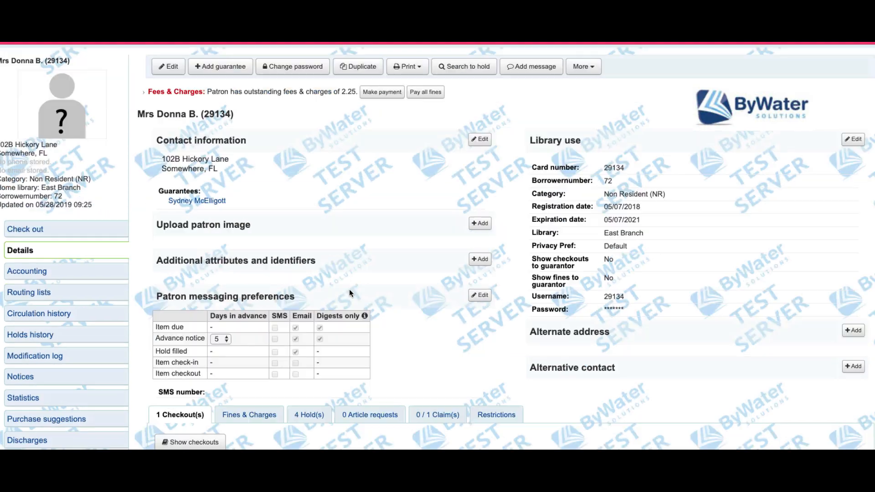
{"action": "left_click", "coordinate": [437, 345]}
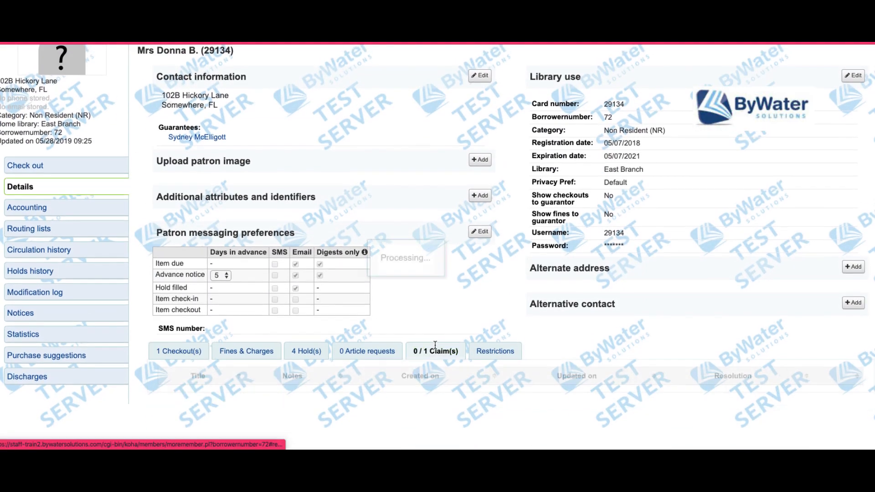
{"action": "left_click", "coordinate": [187, 334]}
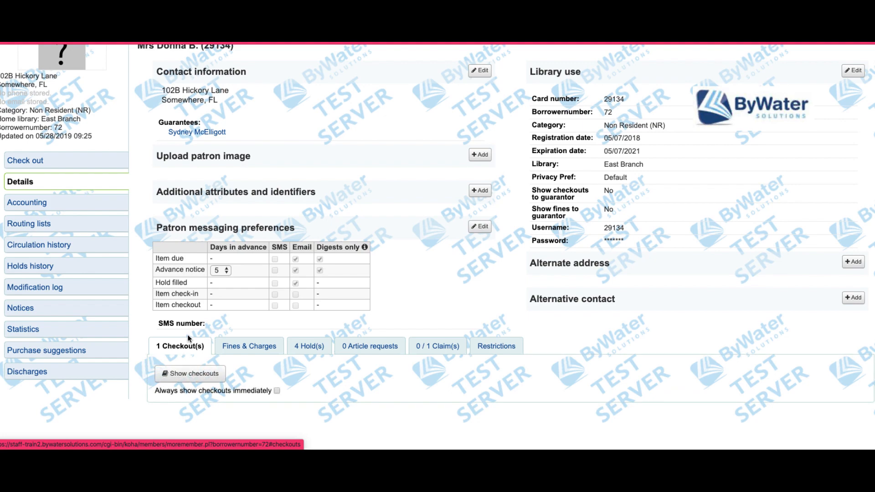
{"action": "left_click", "coordinate": [190, 373]}
{"action": "scroll", "coordinate": [266, 305], "scroll_direction": "down", "scroll_amount": 5}
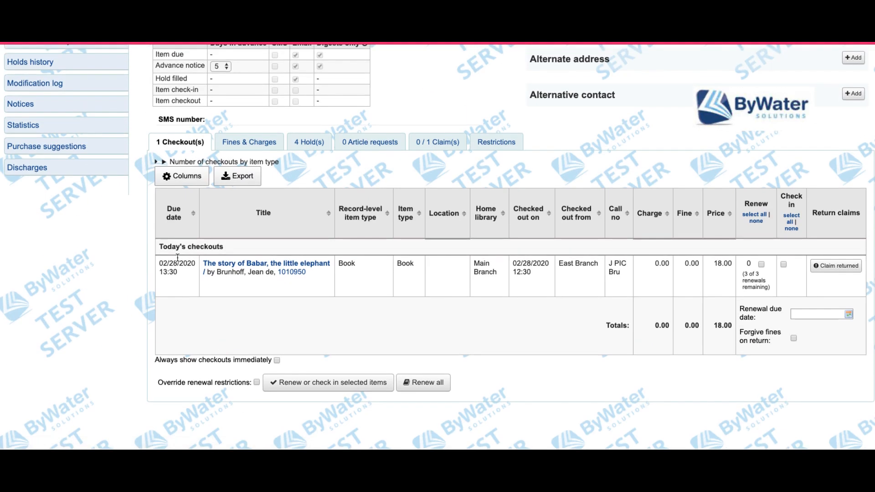
{"action": "left_click", "coordinate": [422, 148]}
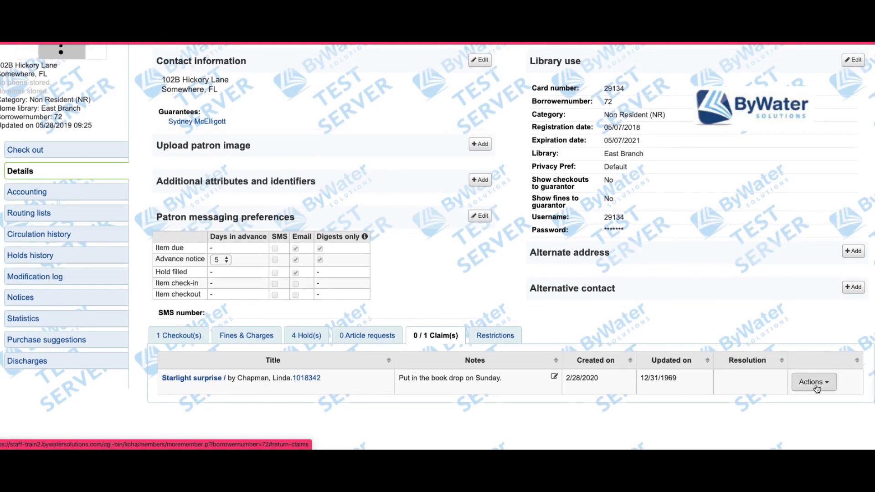
Step: Resolve the Starlight surprise claim with the resolution 'Returned by patron'
{"action": "left_click", "coordinate": [816, 386]}
{"action": "left_click", "coordinate": [818, 413]}
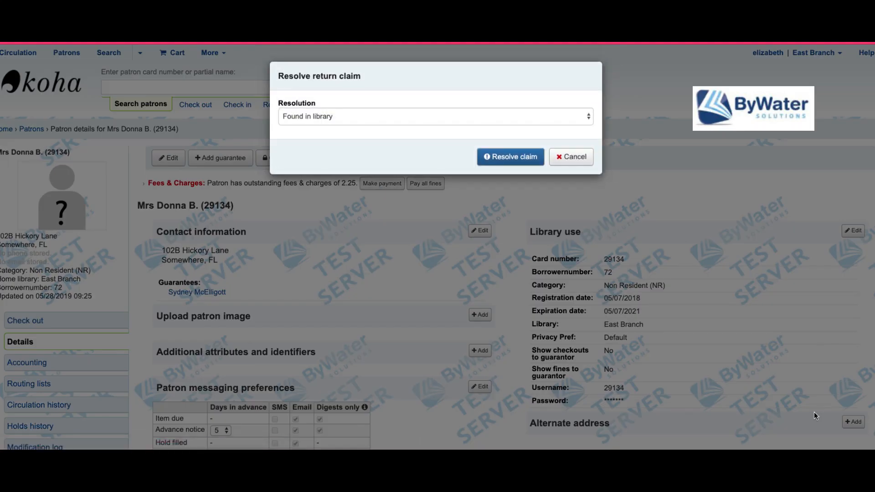
{"action": "left_click", "coordinate": [331, 116]}
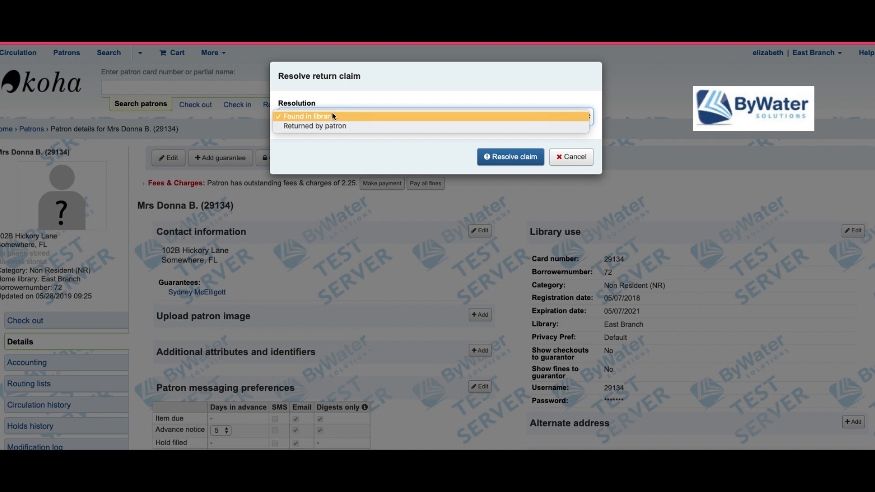
{"action": "left_click", "coordinate": [330, 126]}
{"action": "left_click", "coordinate": [497, 157]}
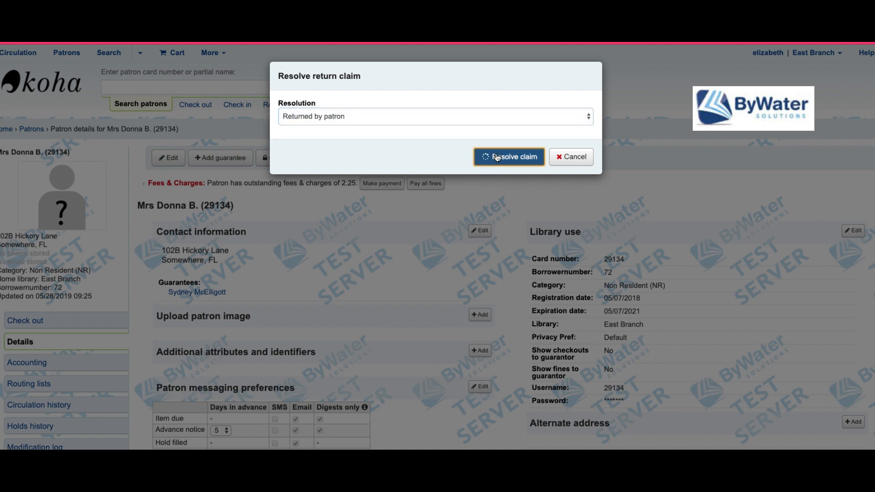
{"action": "scroll", "coordinate": [269, 260], "scroll_direction": "down", "scroll_amount": 4}
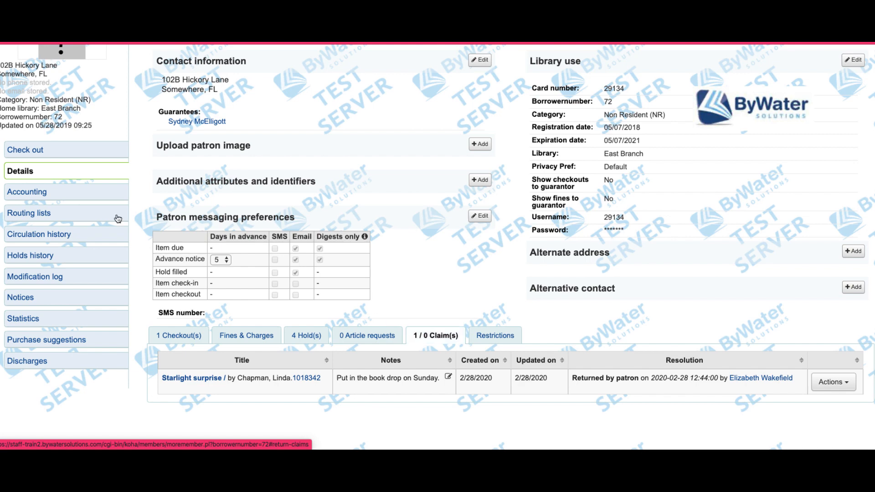
{"action": "left_click", "coordinate": [29, 156]}
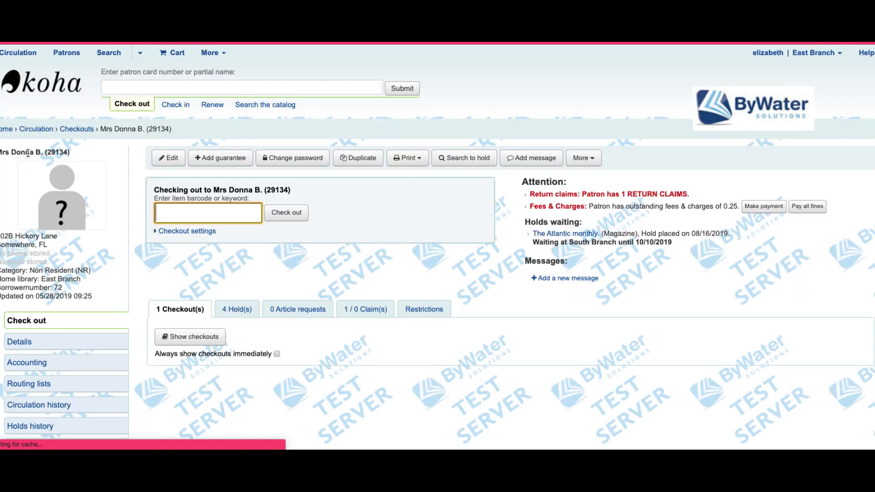
Step: Highlight the Attention box warning that still reports 1 return claim for the patron
{"action": "left_click_drag", "start_coordinate": [688, 195], "coordinate": [522, 193]}
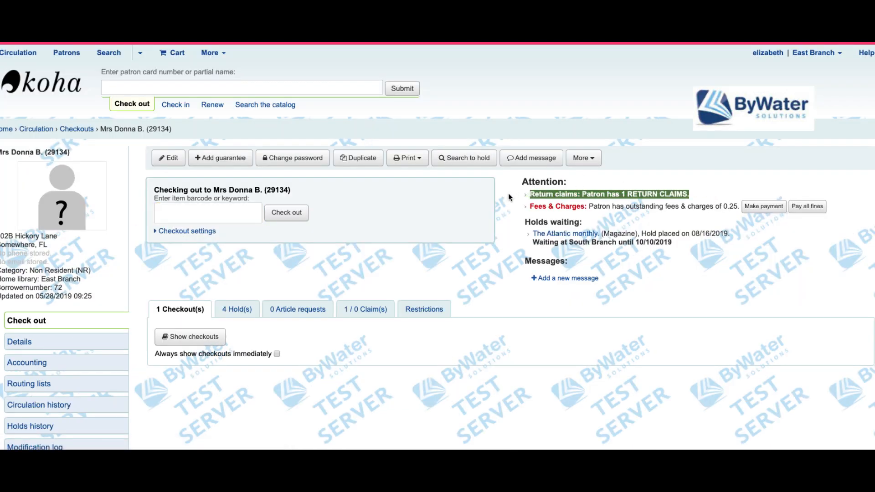